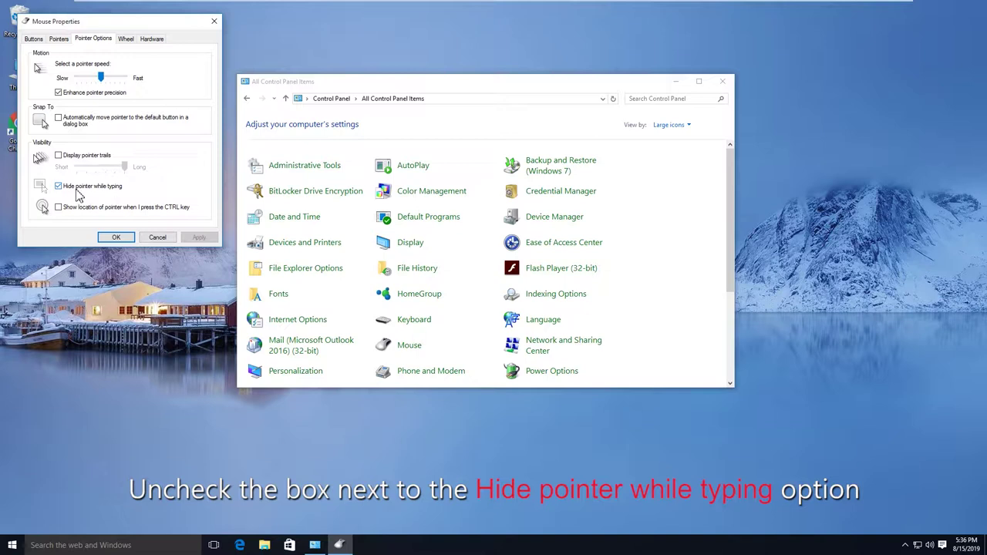
Turn off hiding the pointer while typing, apply the mouse setting, and close the Control Panel
click(57, 187)
click(198, 237)
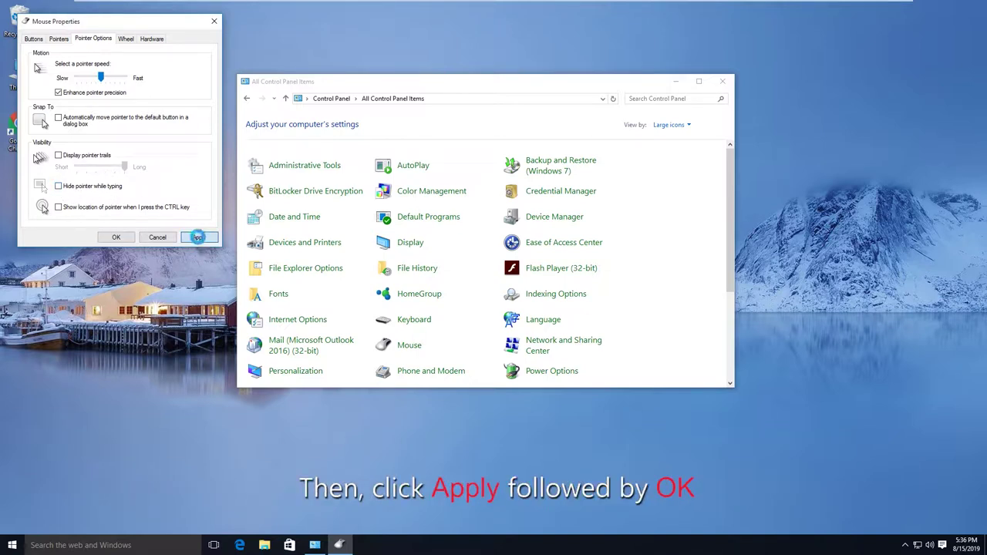
click(117, 237)
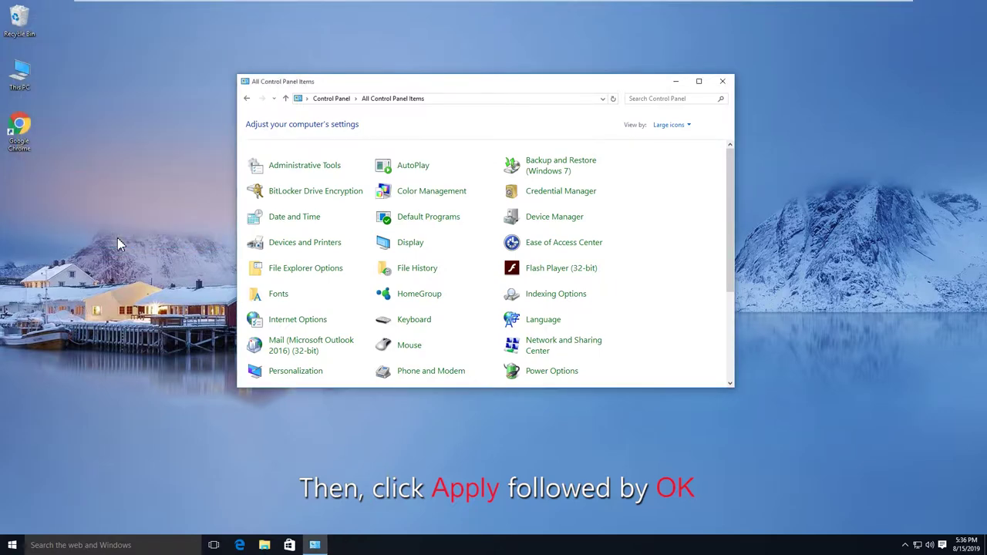
click(722, 81)
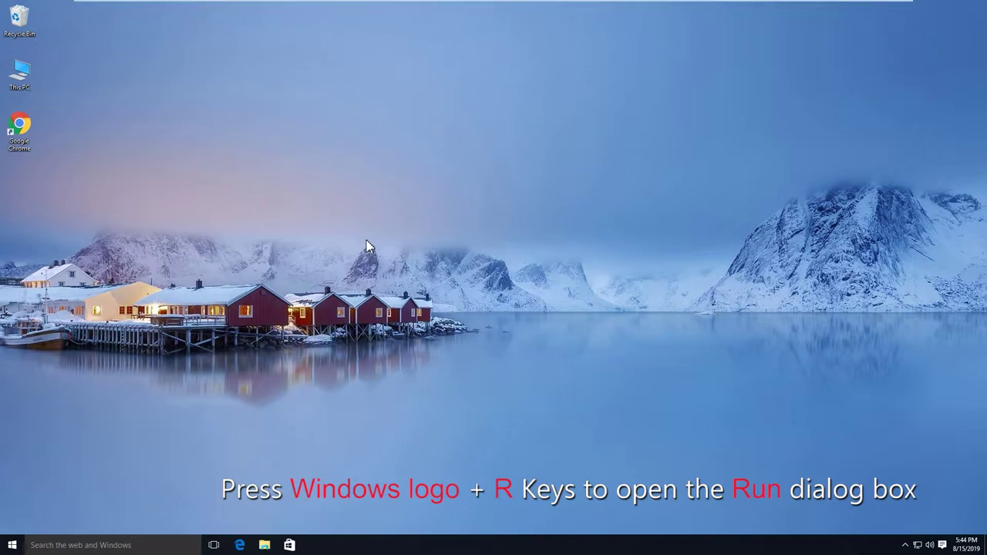
Run main.cpl to open the Mouse Properties dialog
key(super+r)
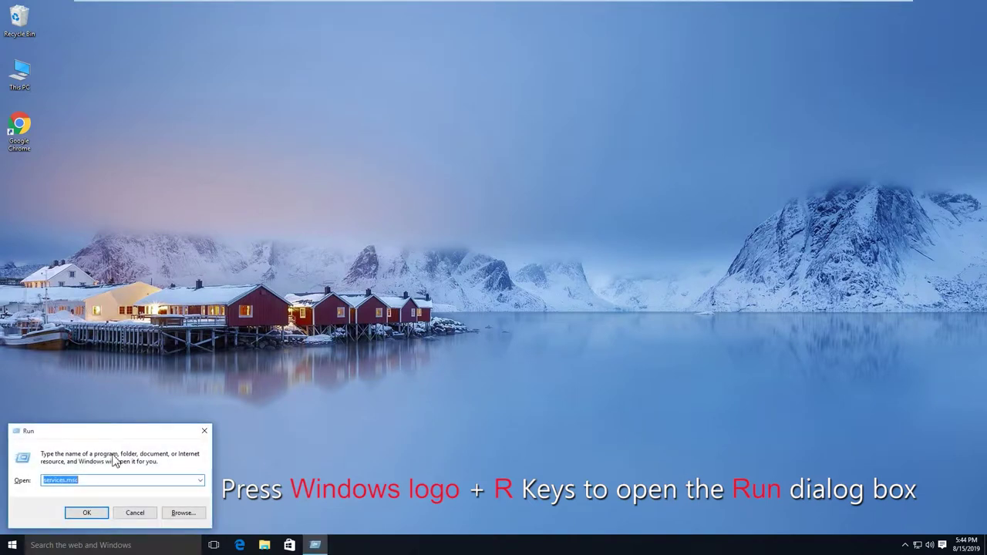
key(BackSpace)
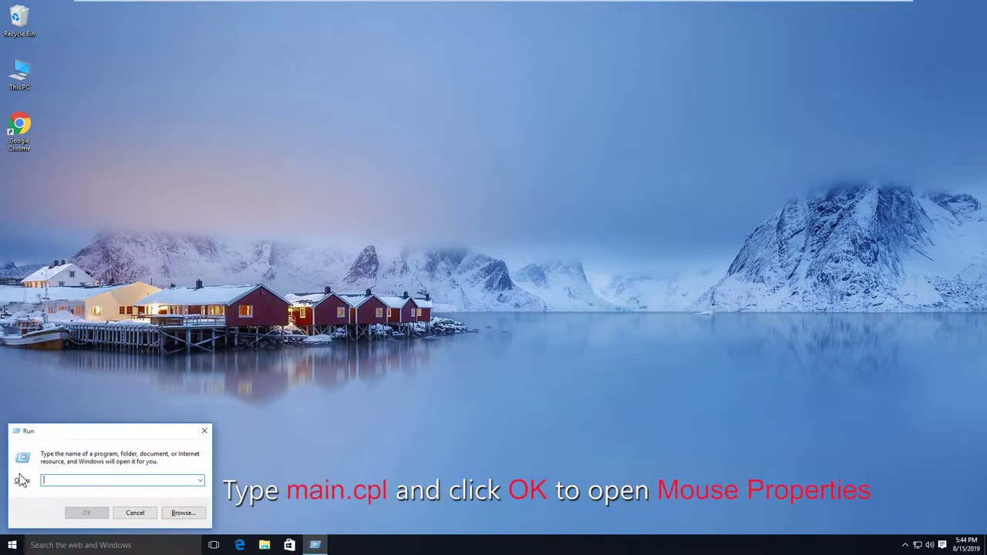
text(main)
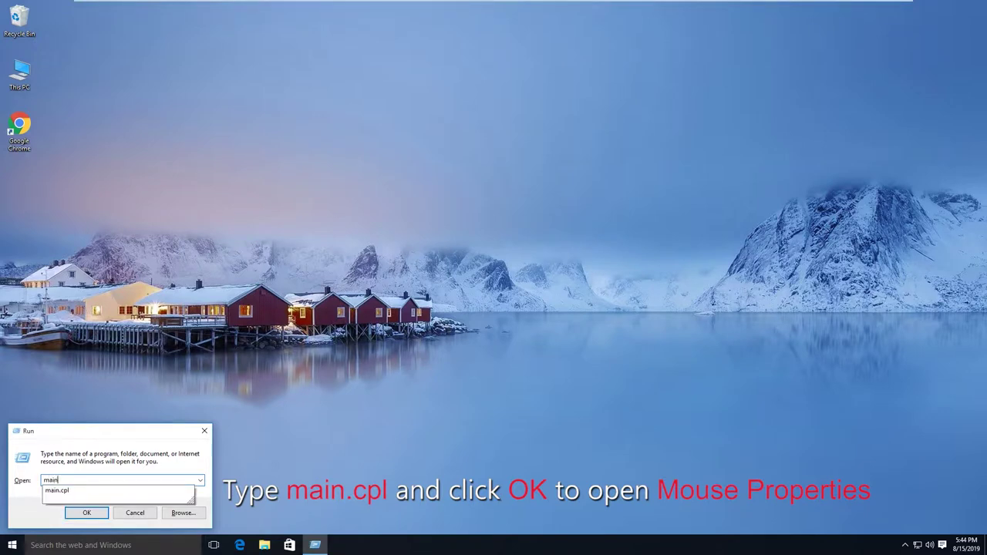
text(.cpl)
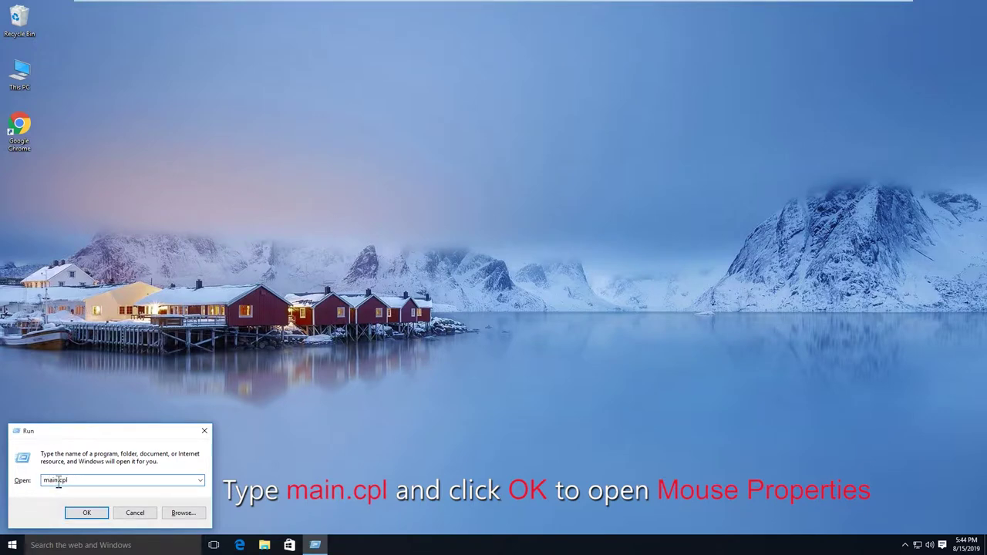
click(86, 513)
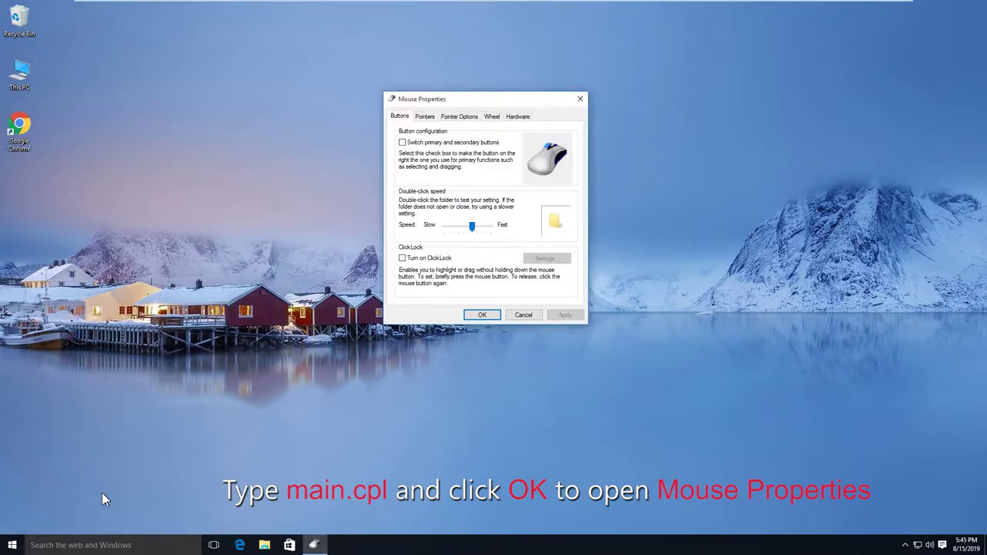
Set the mouse wheel's vertical scrolling to 5 lines per notch and apply the change
click(492, 118)
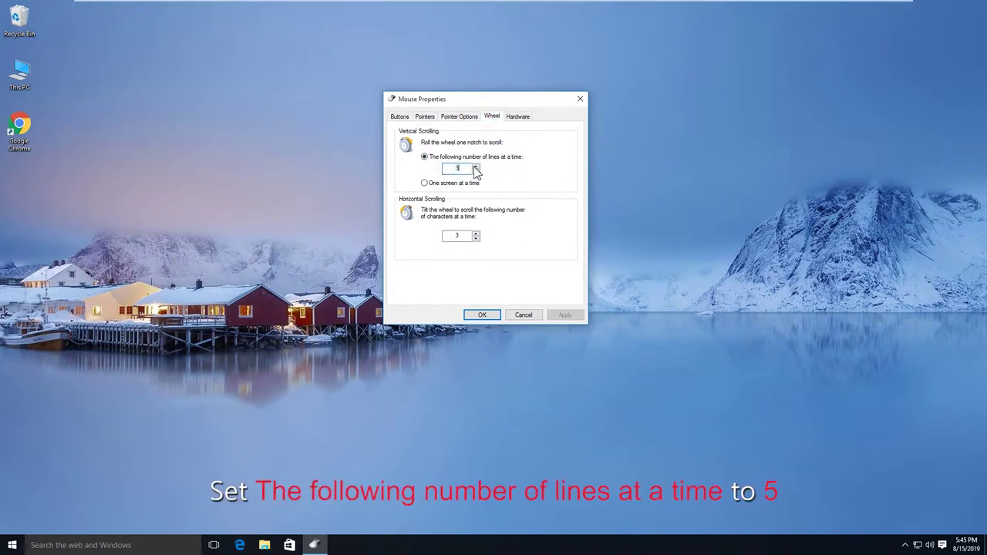
text(5)
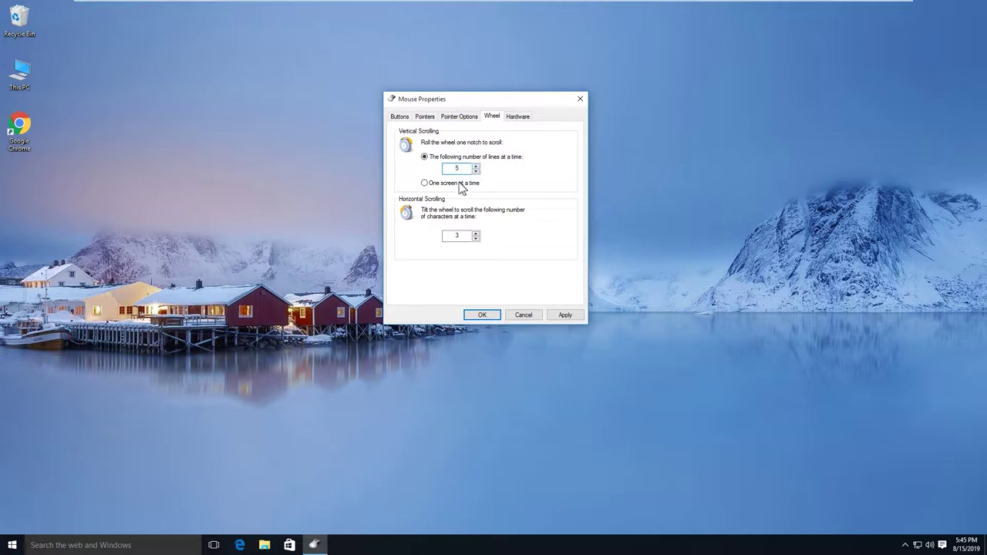
click(565, 316)
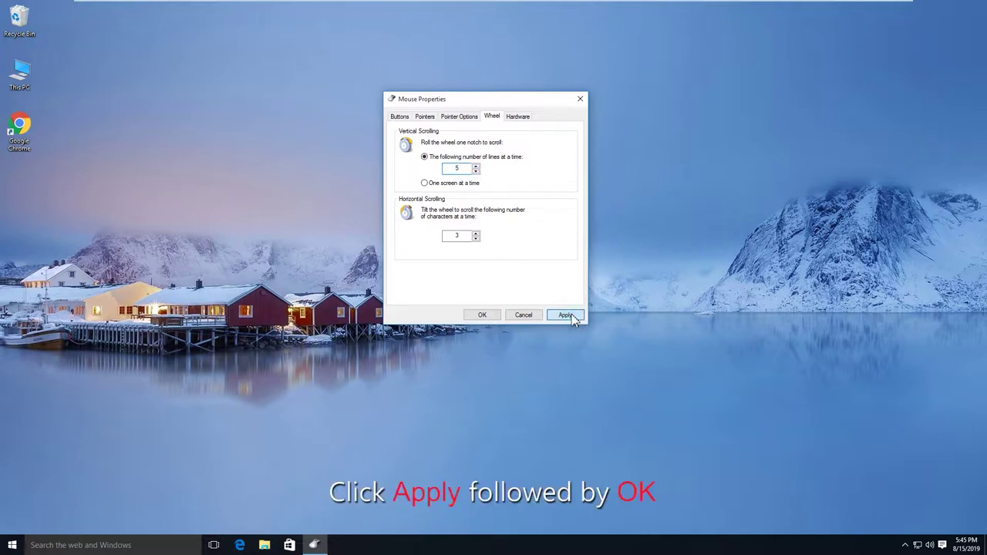
click(482, 316)
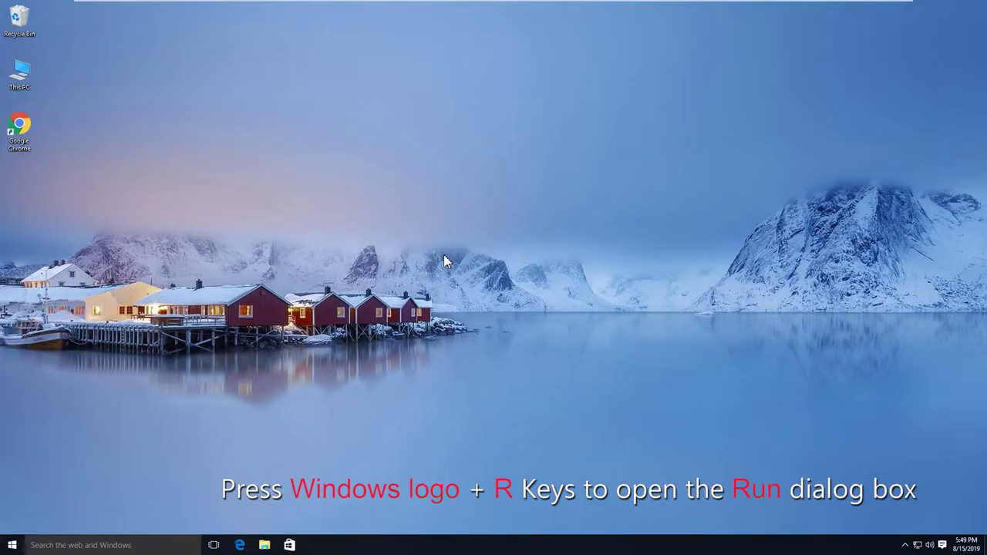
Run services.msc and open the properties of the Human Interface Device Service
key(super+r)
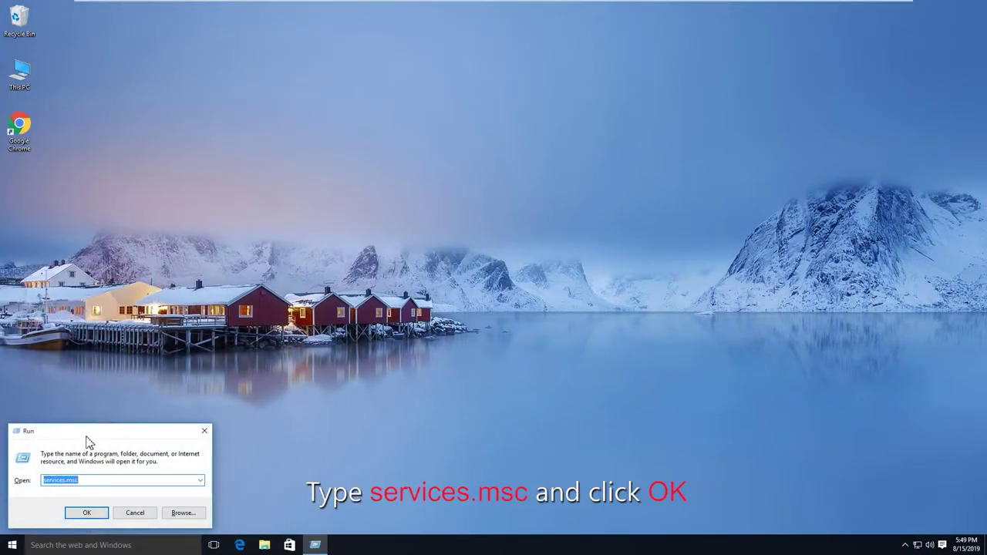
click(62, 480)
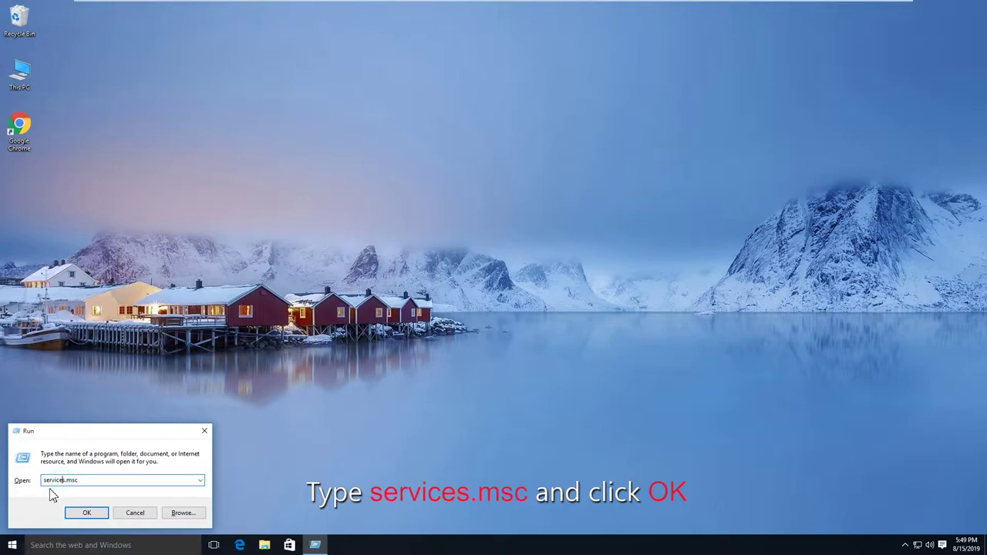
click(88, 512)
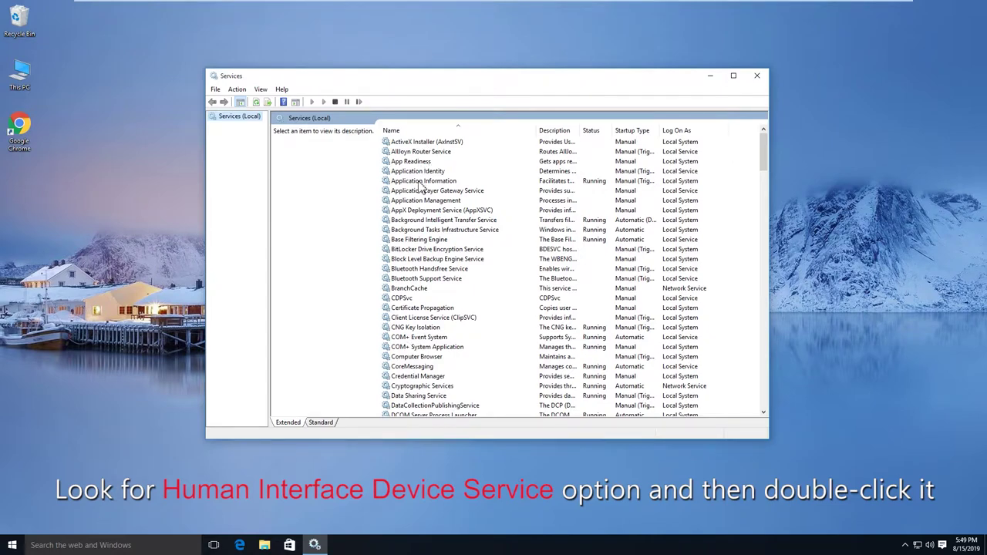
scroll(424, 323, down, 13)
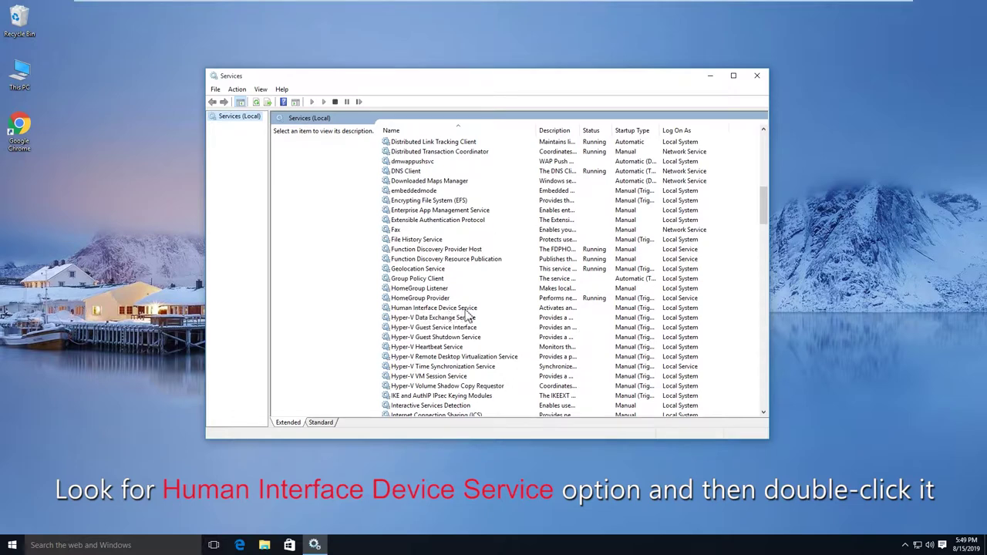
double_click(401, 309)
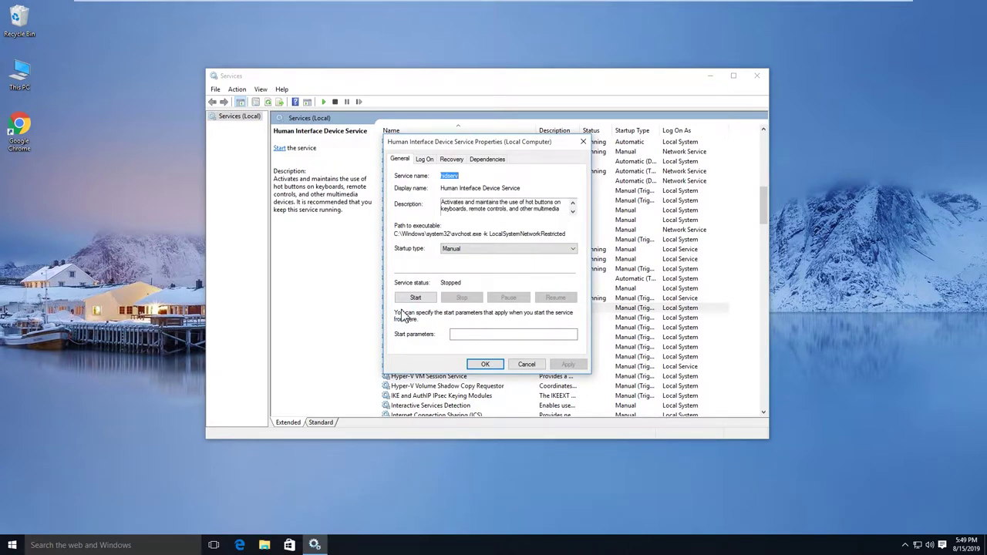
Set the Human Interface Device Service's startup type to Automatic, start the service, and apply the changes
click(399, 160)
click(466, 249)
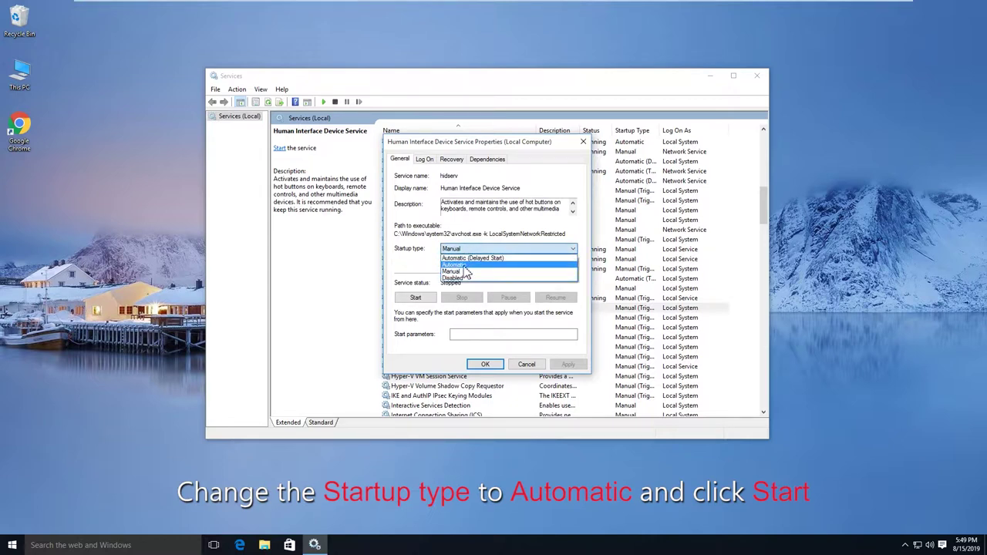
click(451, 265)
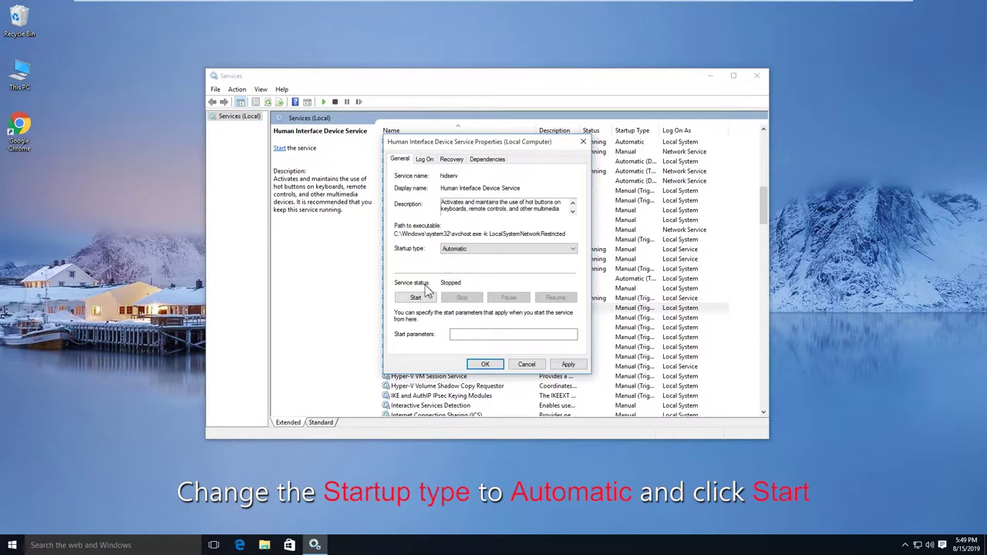
click(416, 298)
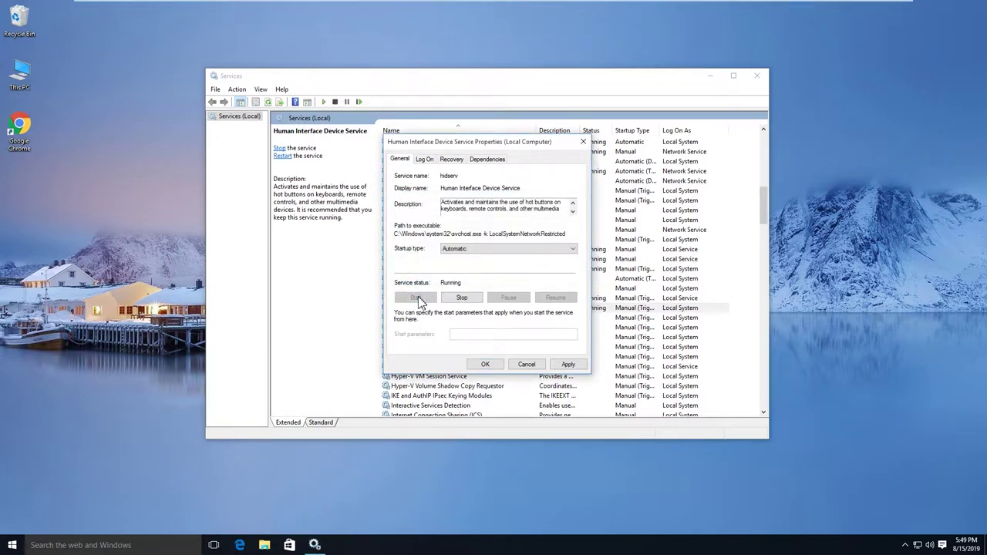
click(569, 365)
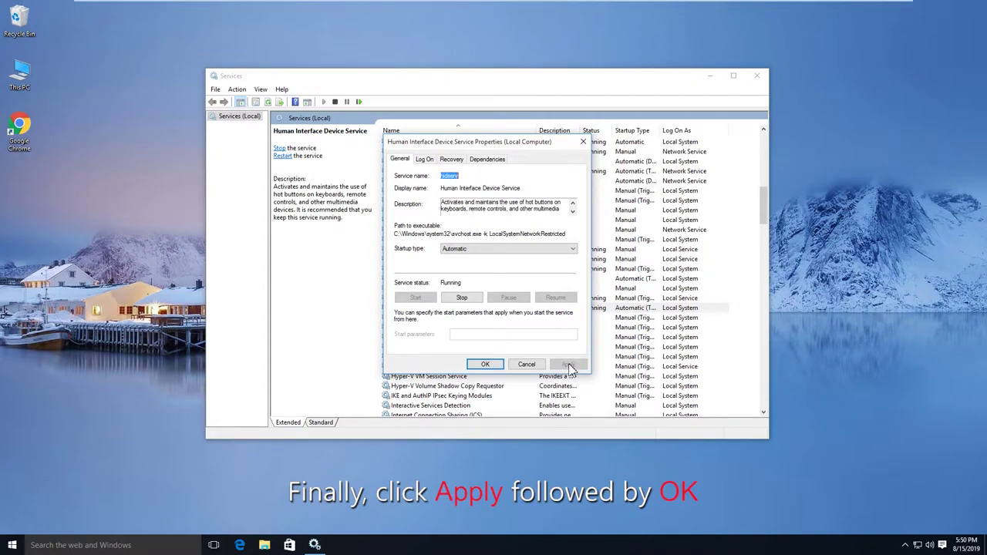
click(484, 366)
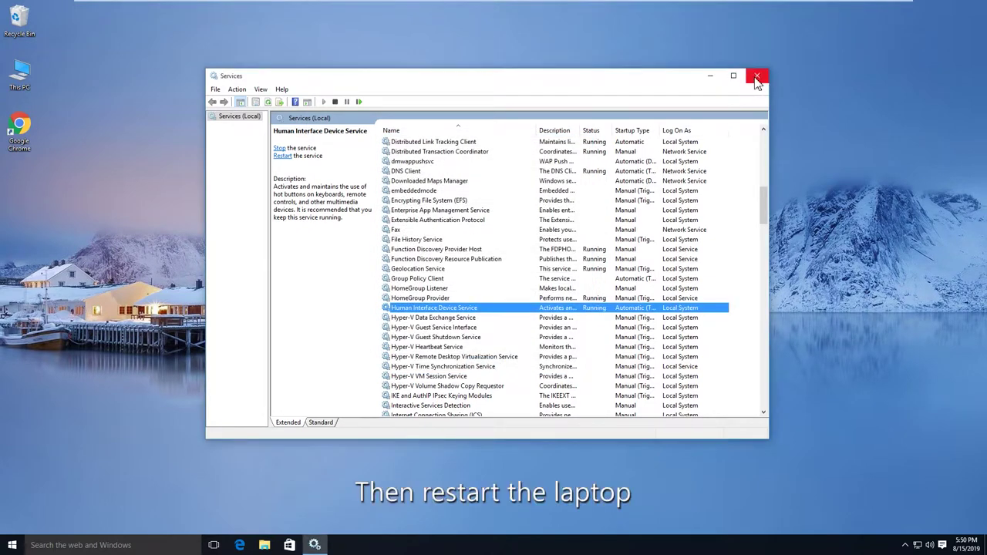
click(757, 75)
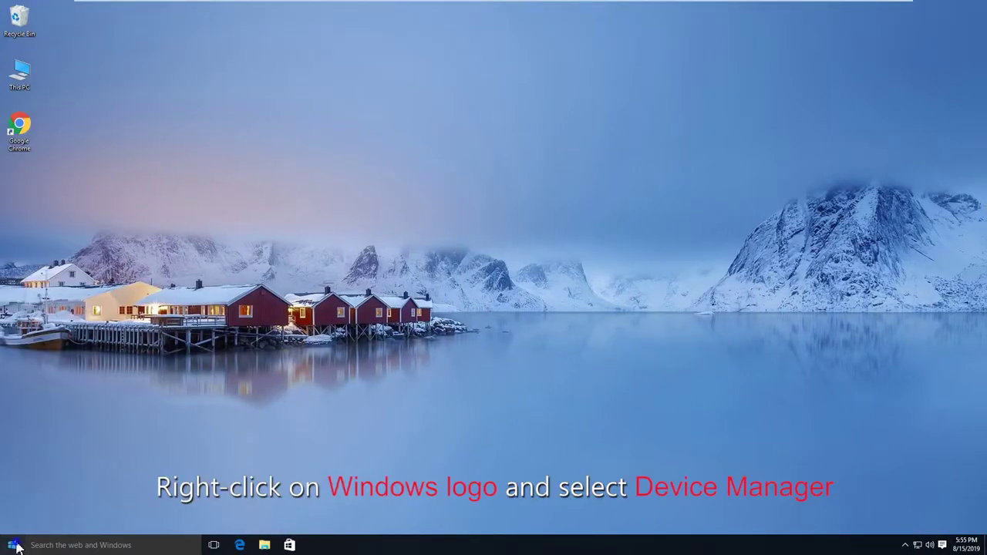
Uninstall the HID-compliant mouse from the mice and other pointing devices in Device Manager
right_click(13, 545)
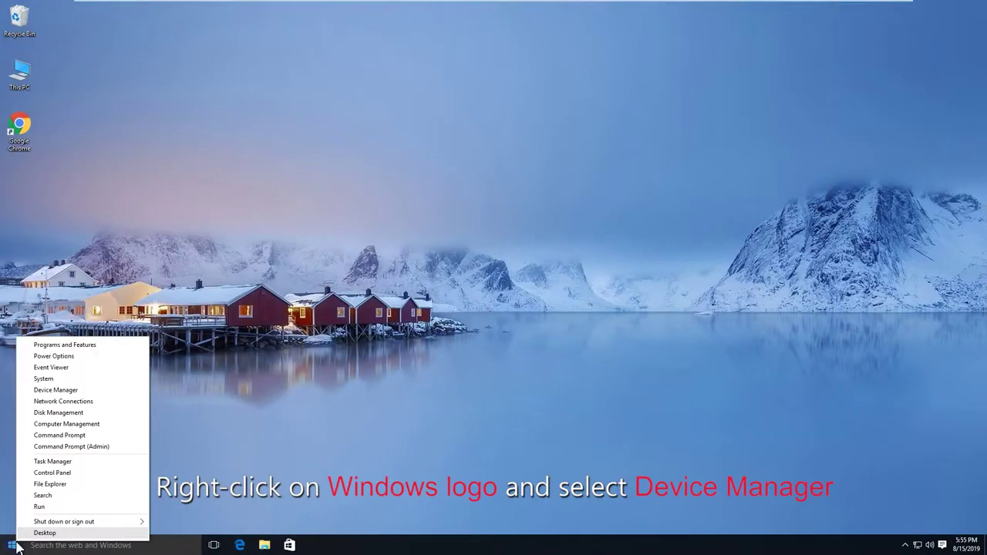
click(66, 394)
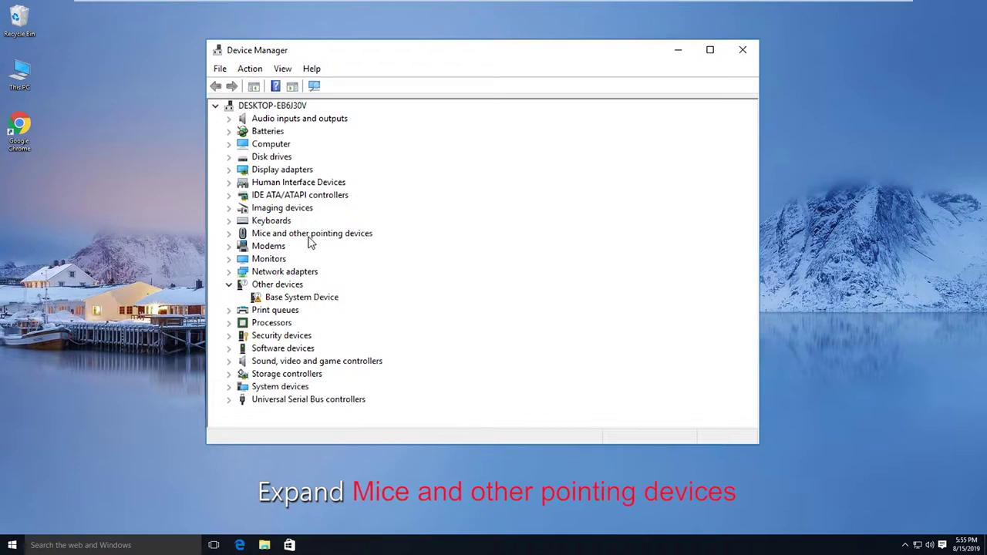
click(228, 234)
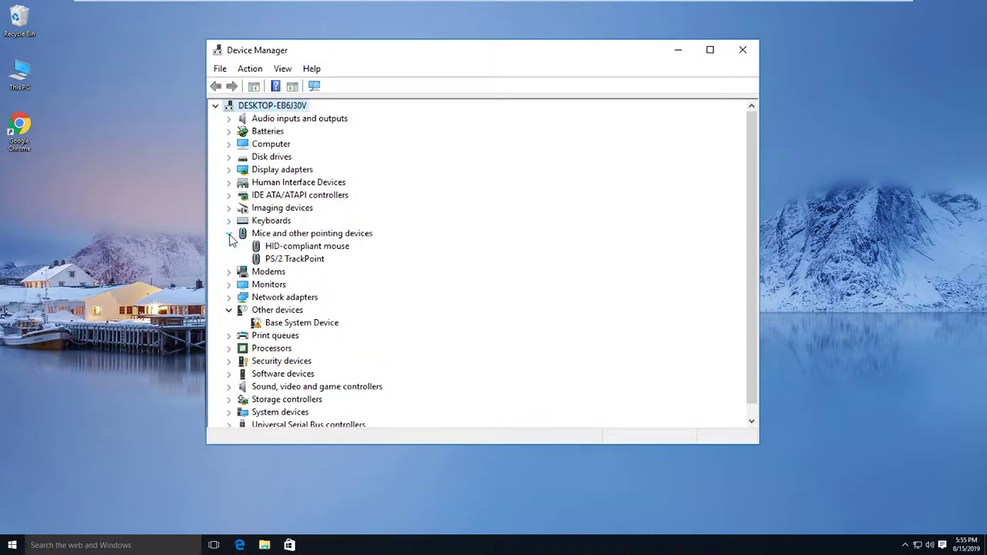
right_click(275, 247)
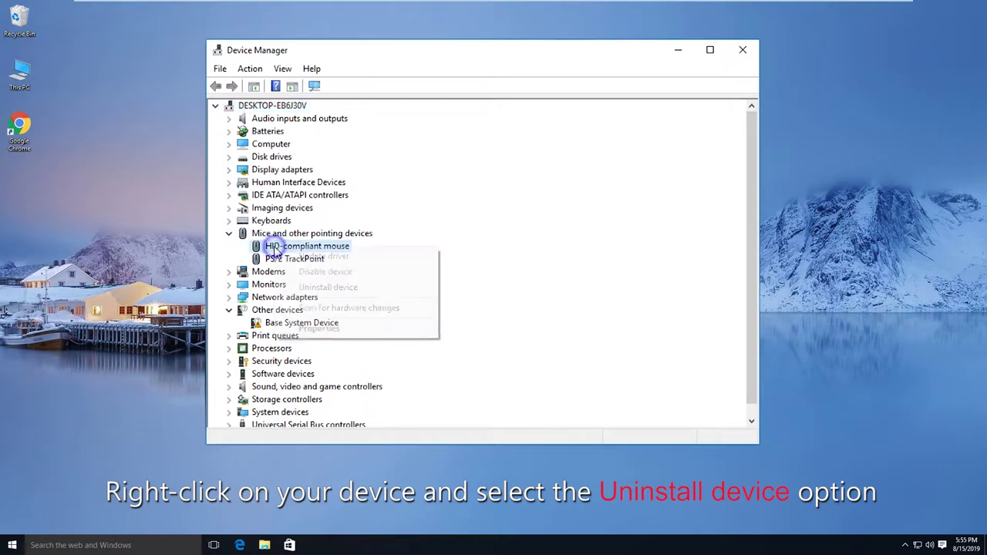
click(311, 289)
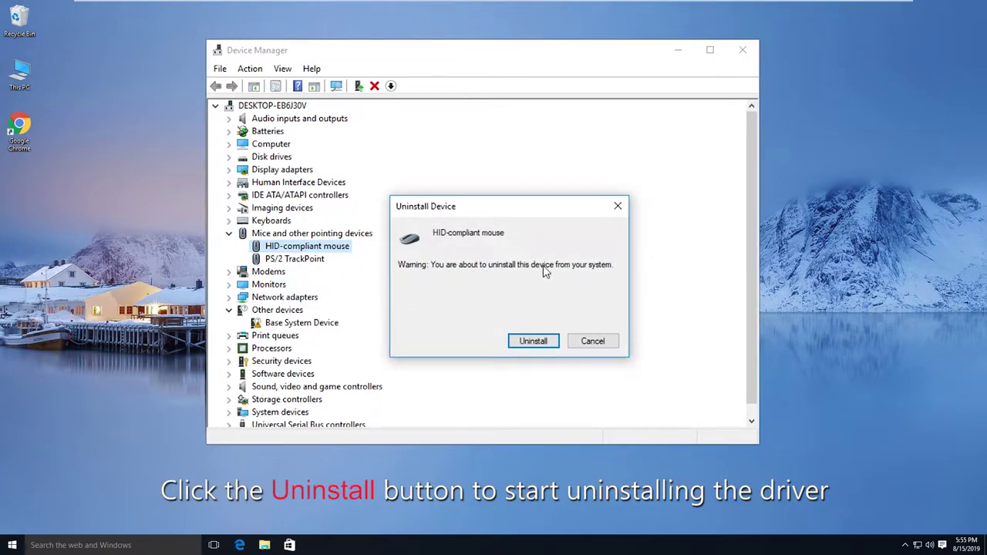
click(533, 341)
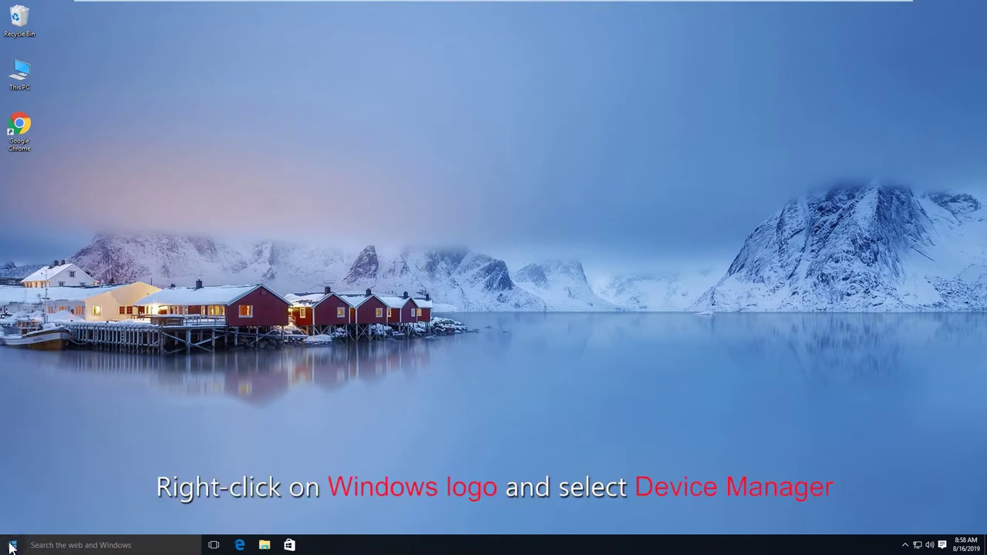
Reopen Device Manager and update the HID-compliant mouse driver with an automatic search for updated software
right_click(12, 547)
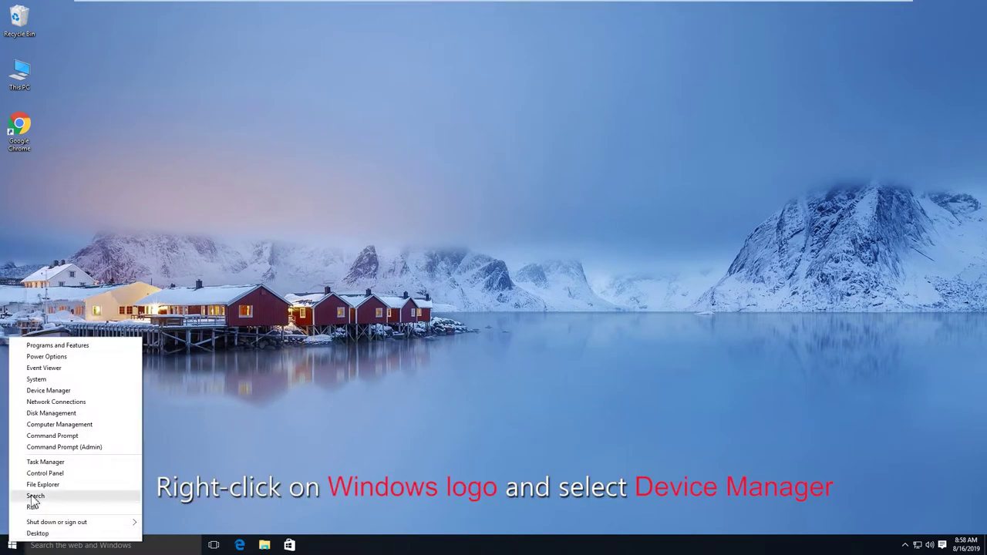
click(49, 391)
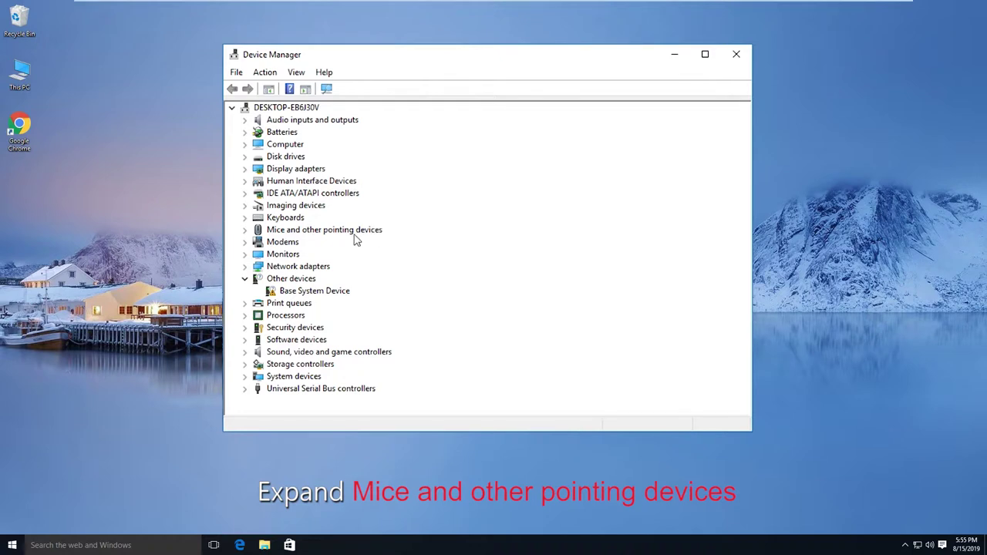
click(245, 229)
right_click(287, 244)
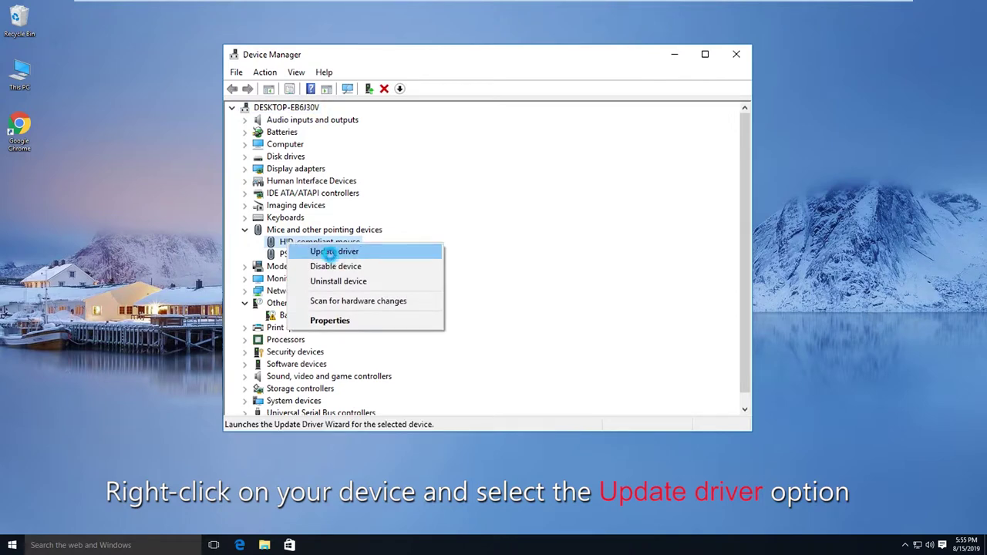
click(334, 252)
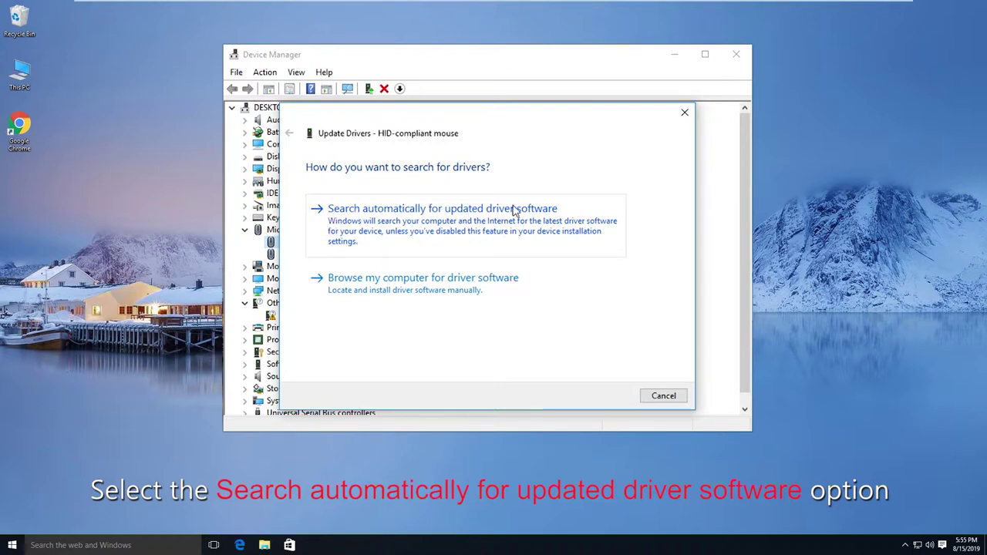
click(380, 236)
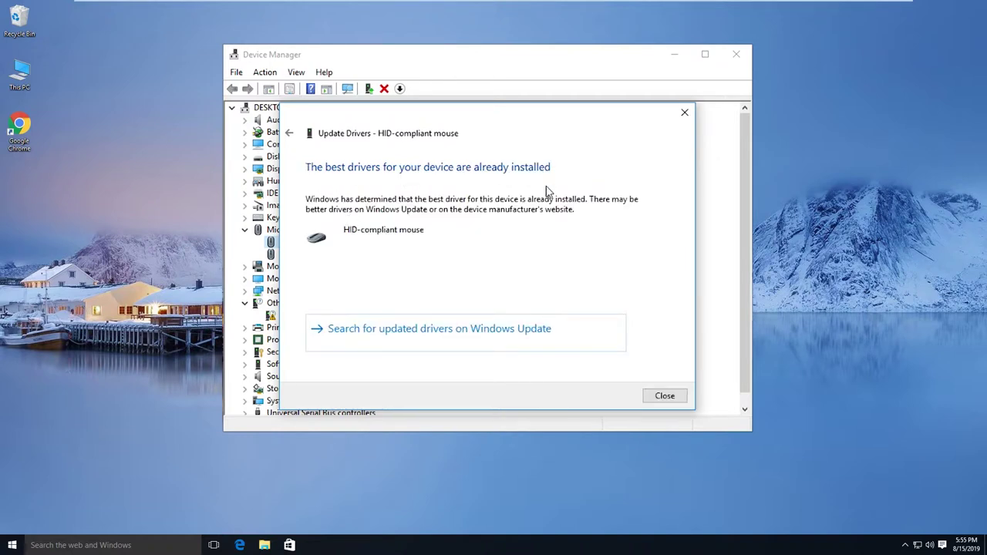
click(664, 396)
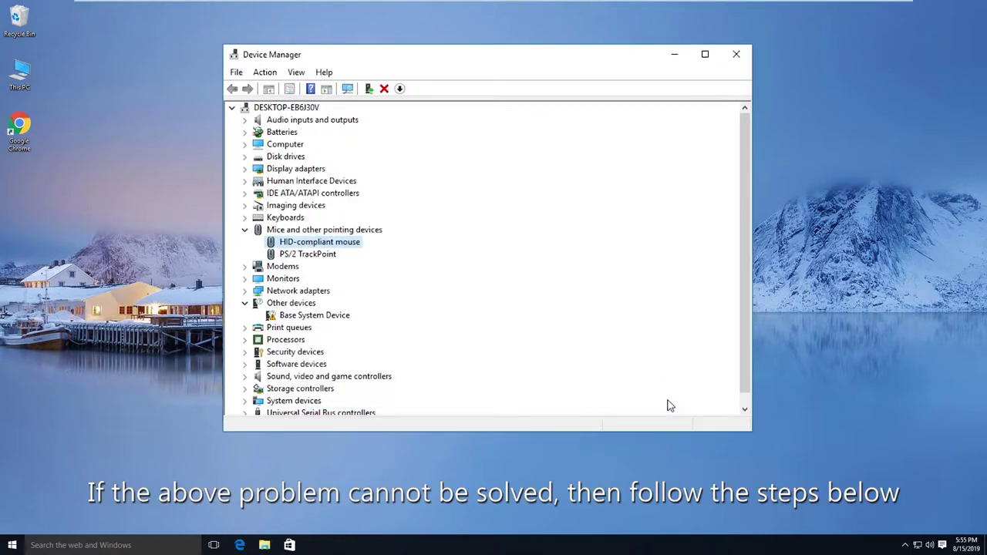
Update the HID-compliant mouse driver manually, picking the HID-compliant mouse model from the list of available drivers on the computer
right_click(299, 245)
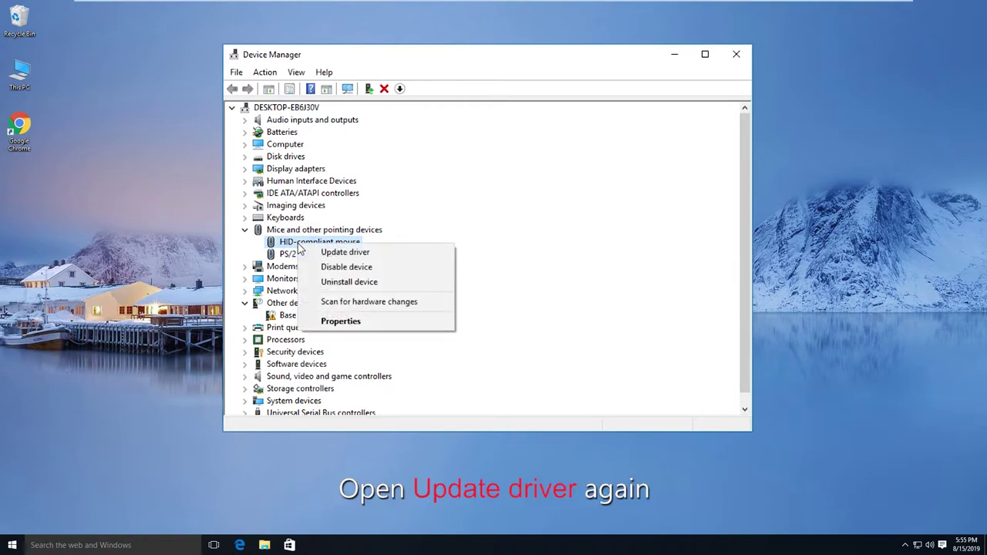
click(339, 254)
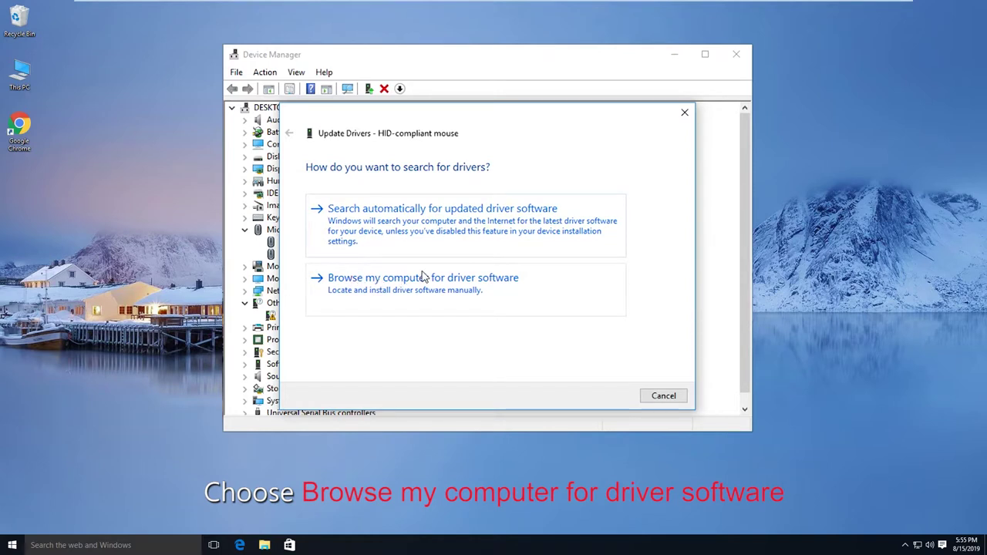
click(399, 285)
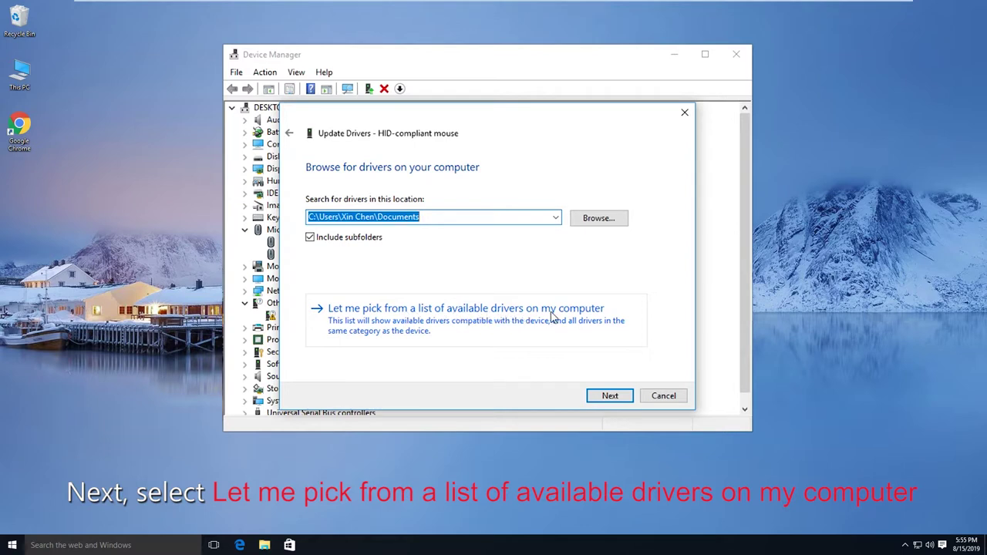
click(433, 317)
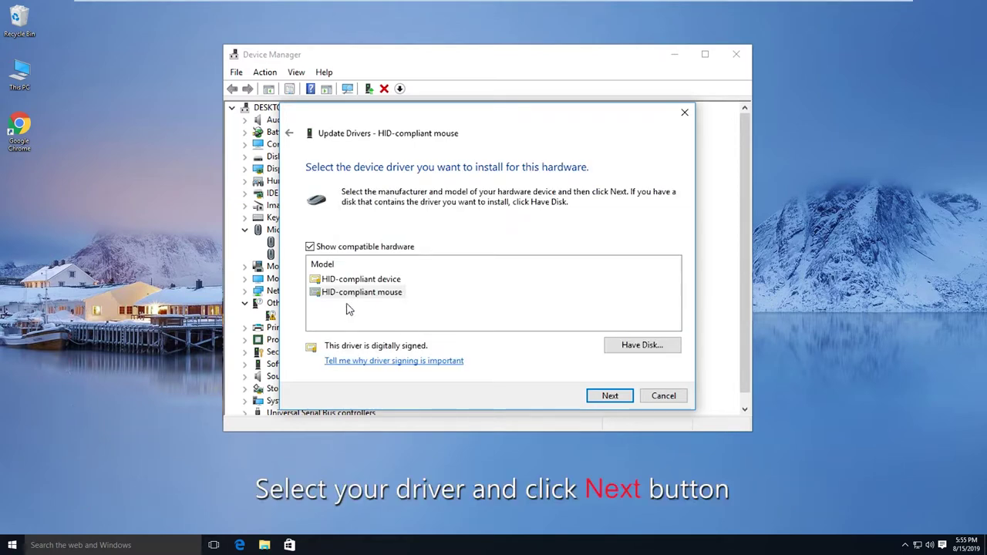
click(347, 299)
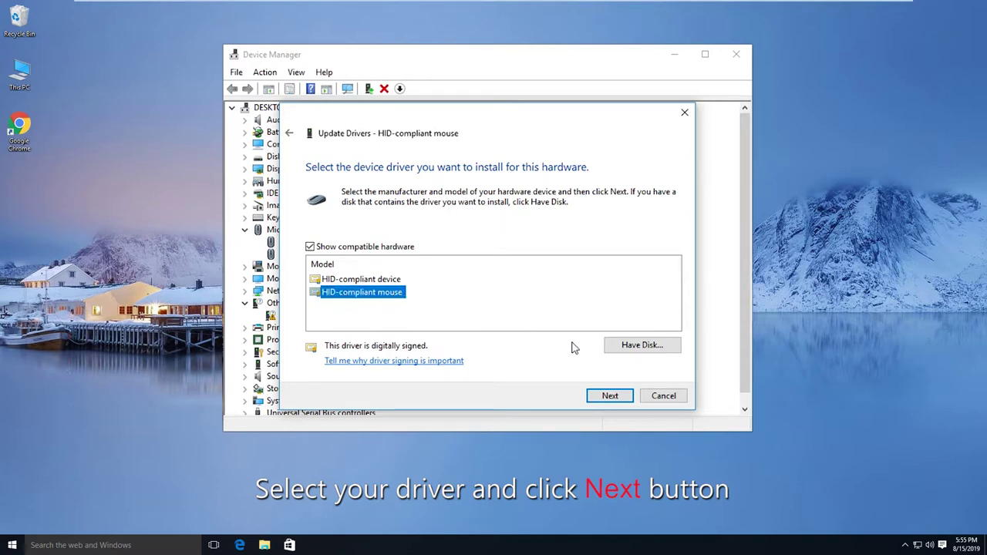
click(610, 396)
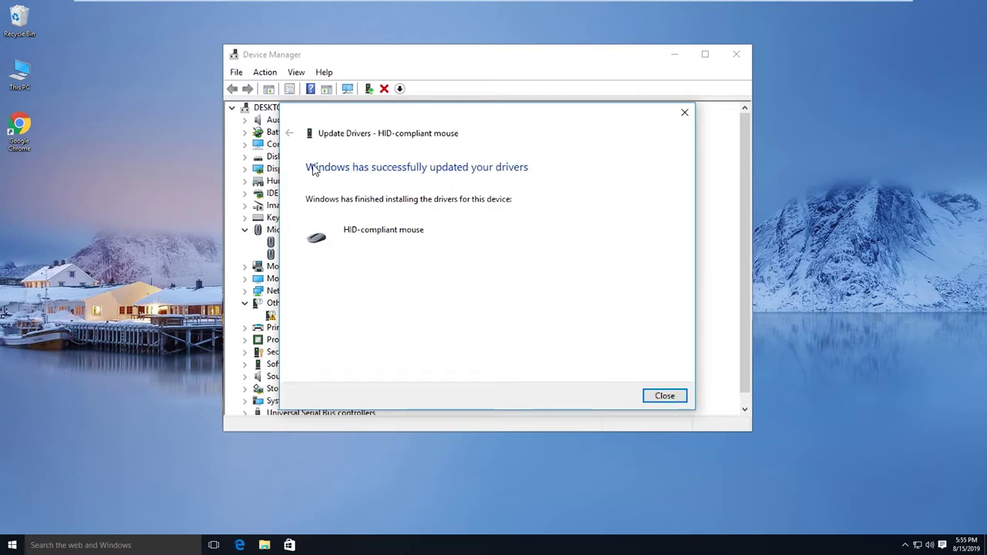
click(674, 398)
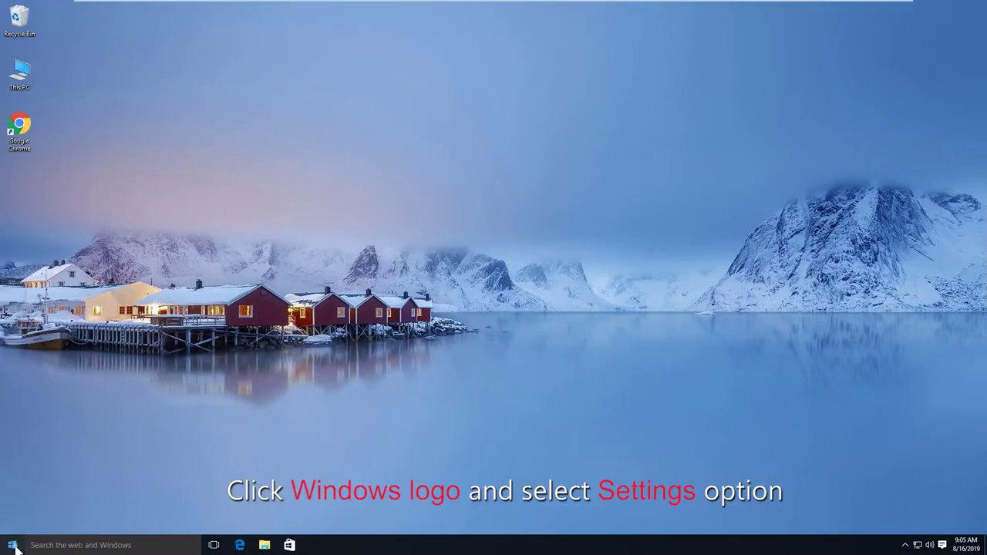
Run the Hardware and Devices troubleshooter from the Update & security section of Windows Settings
click(15, 548)
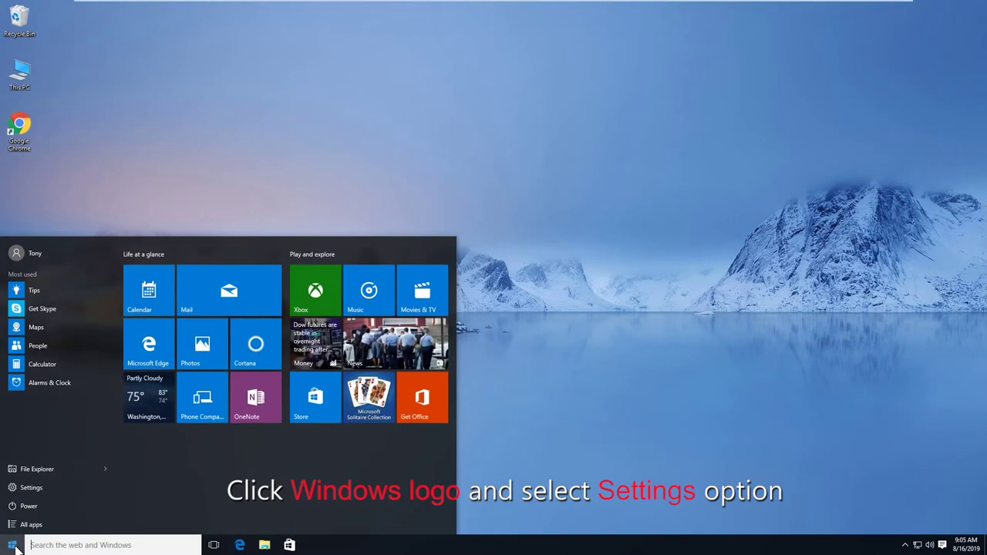
click(30, 487)
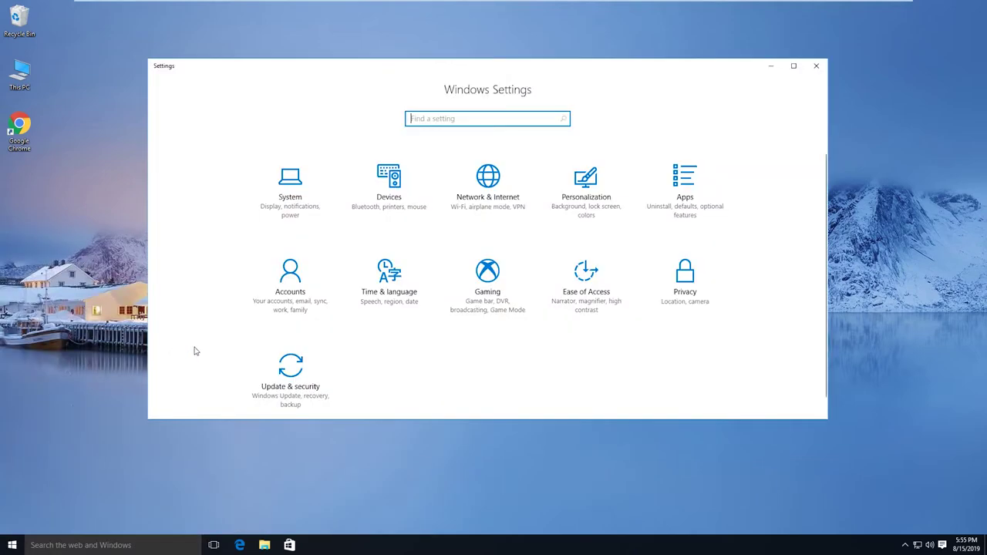
click(299, 364)
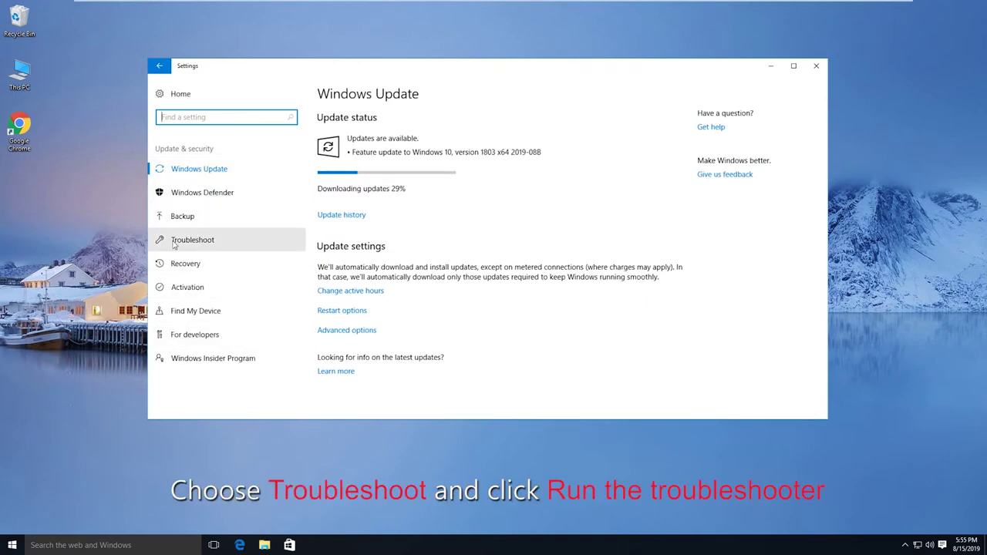
click(198, 244)
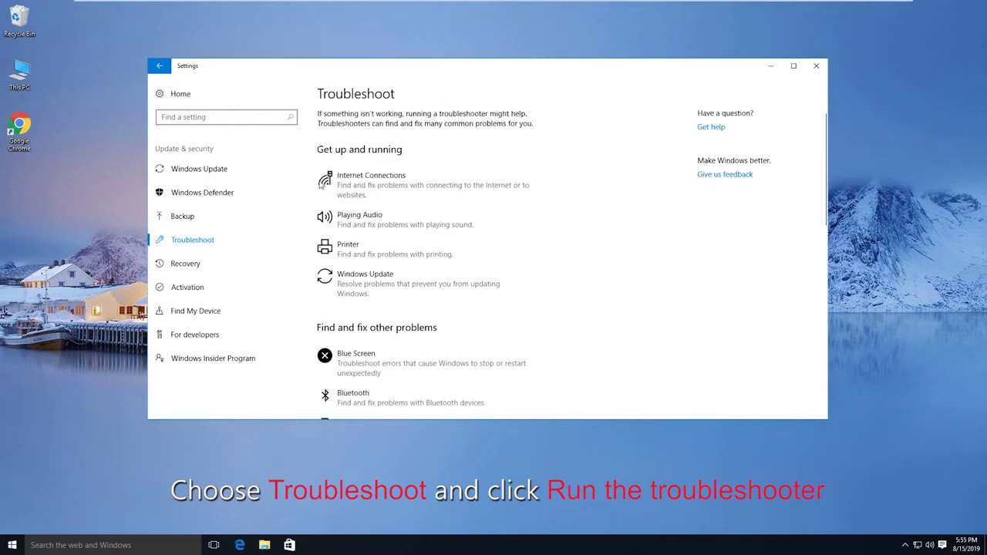
scroll(355, 208, down, 5)
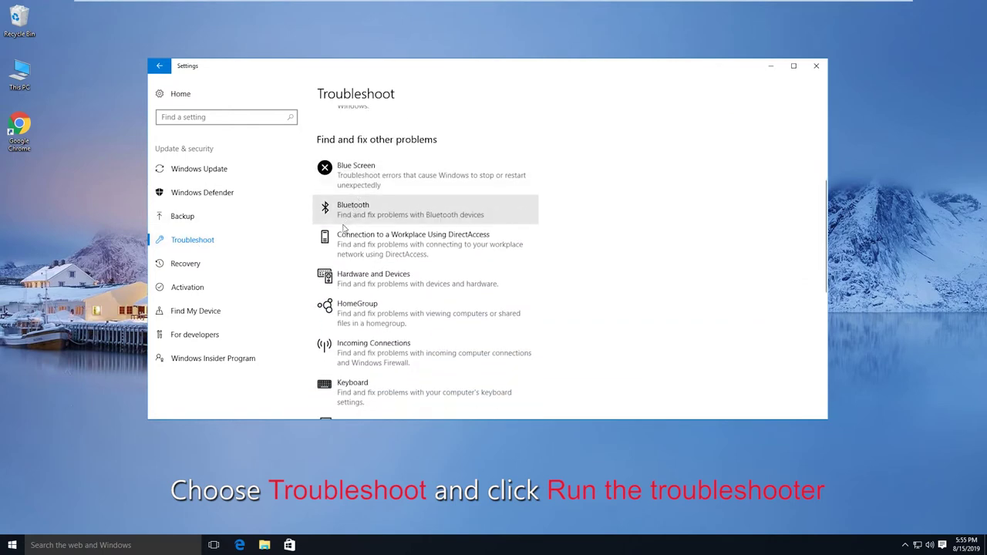
click(377, 281)
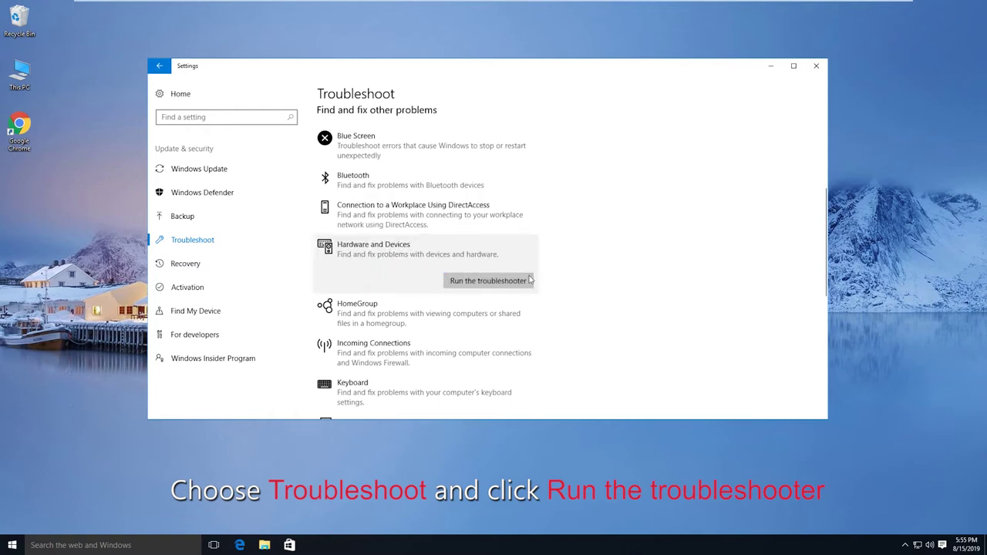
click(490, 282)
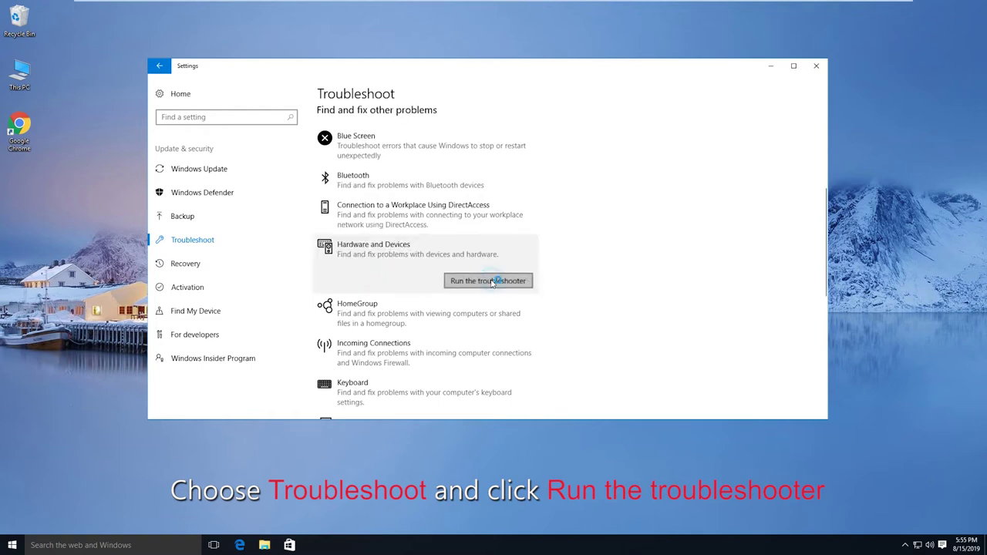